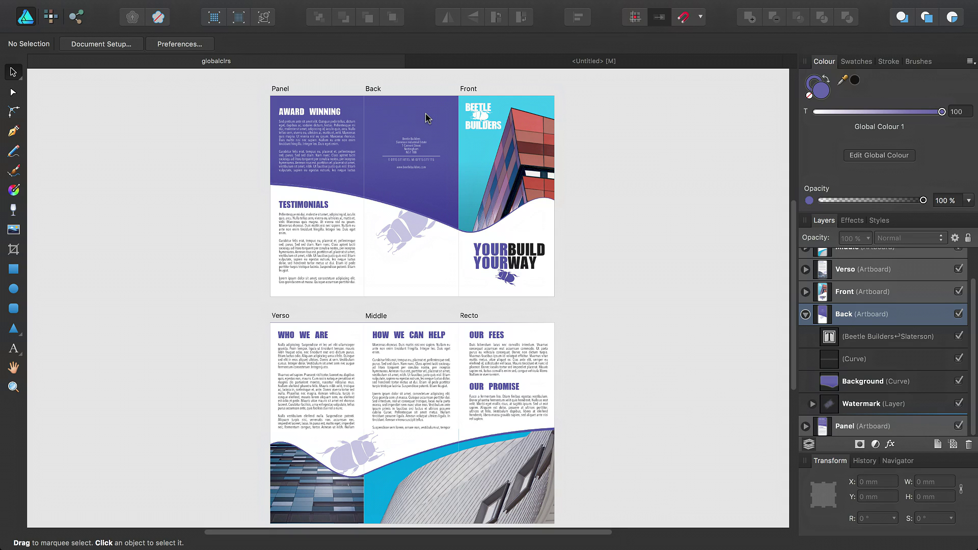
# Step: Select the Background curve and check its gradient stops: Global Colour 1 at bottom, Global Colour 2 at top
pyautogui.click(869, 382)
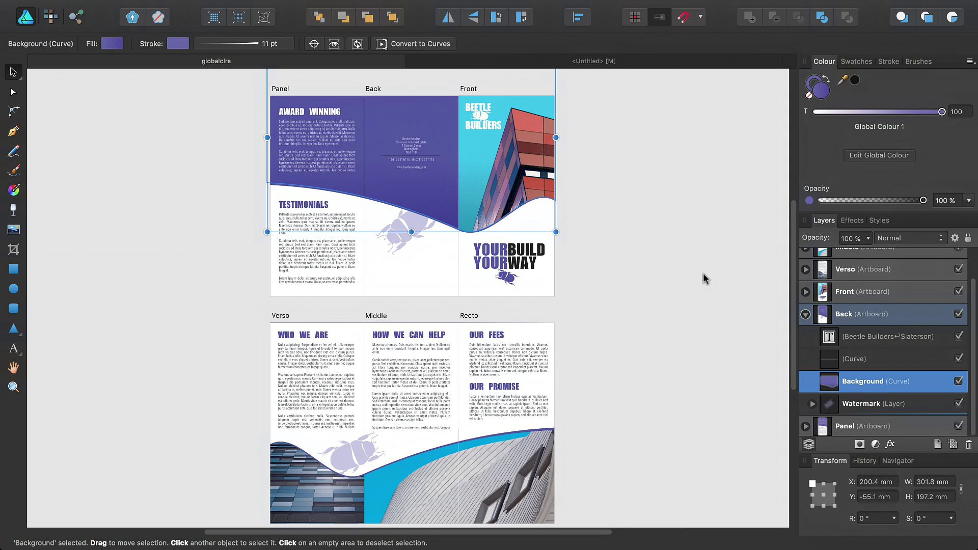
pyautogui.click(13, 190)
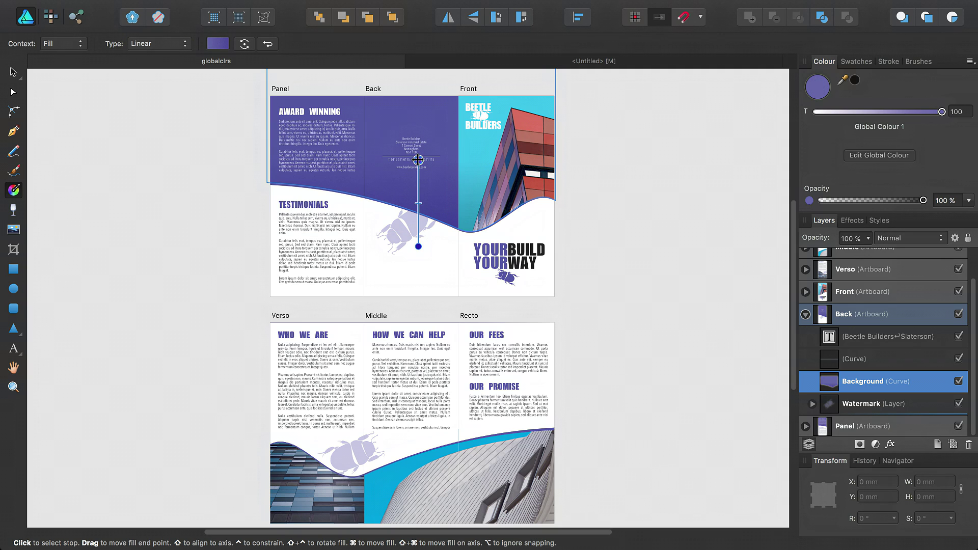
pyautogui.click(419, 246)
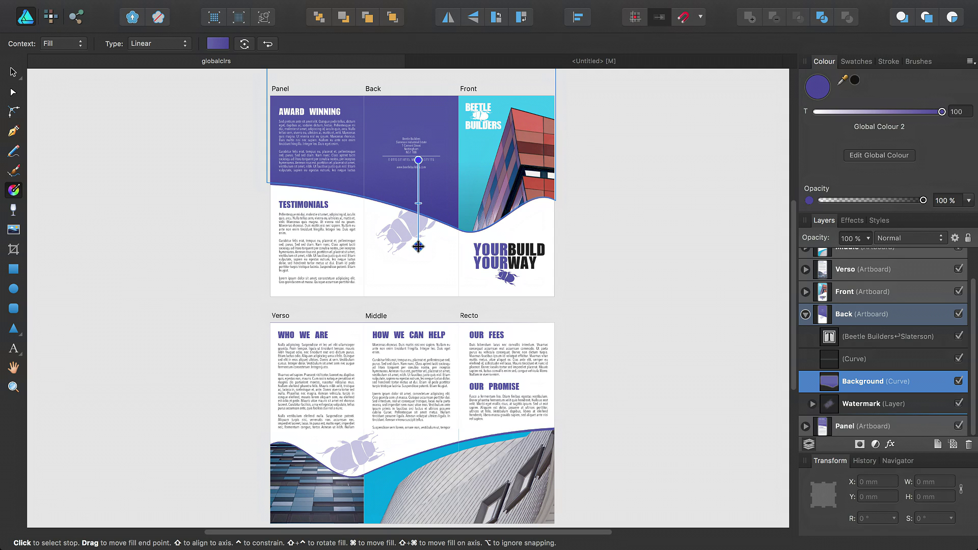
pyautogui.click(418, 159)
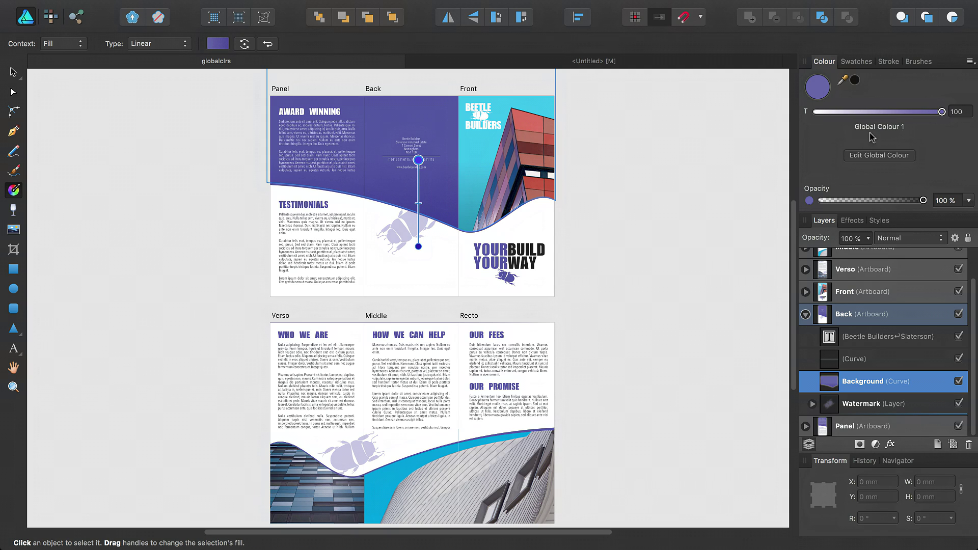
pyautogui.click(418, 247)
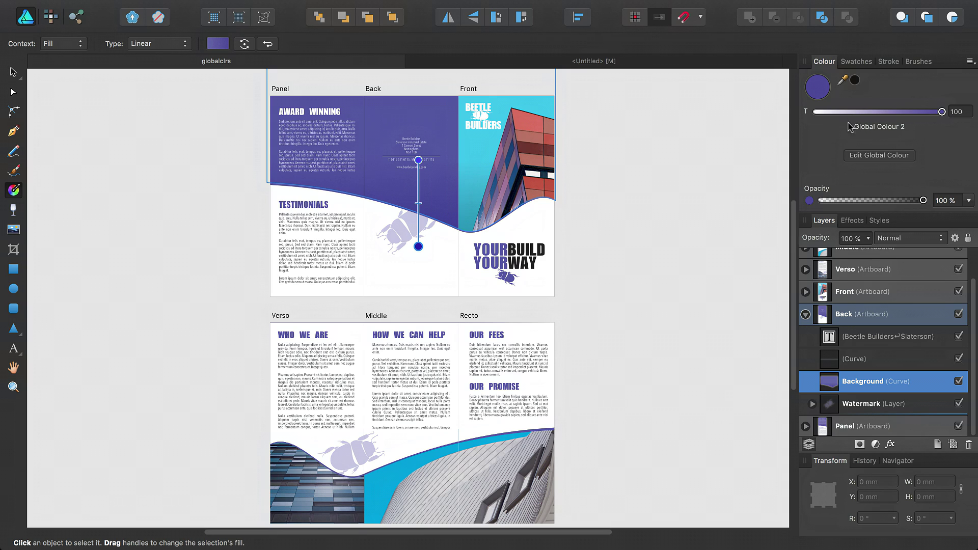
# Step: Float the Swatches panel, keep the Beetle Builders palette, and bring up the first swatch's options
pyautogui.moveTo(860, 67); pyautogui.dragTo(623, 120)
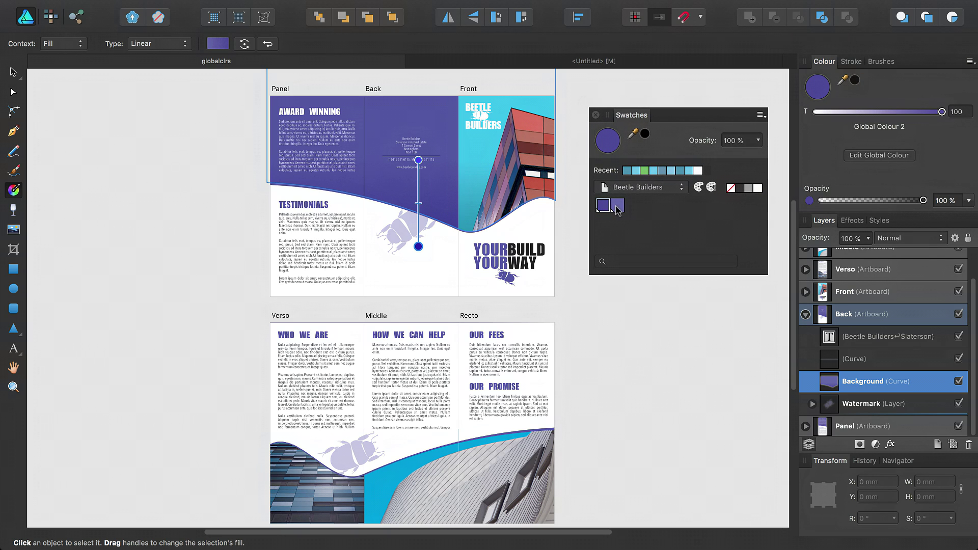
pyautogui.click(640, 191)
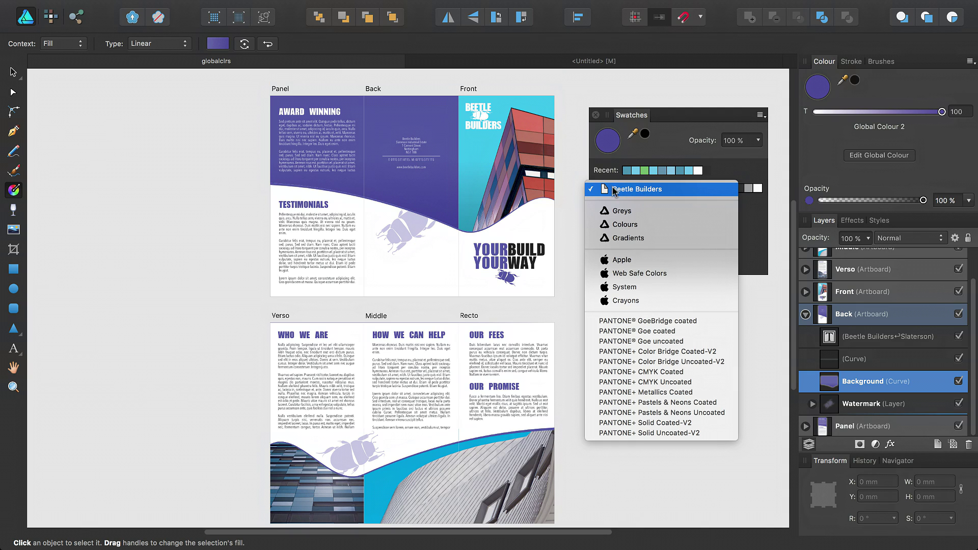
pyautogui.click(618, 193)
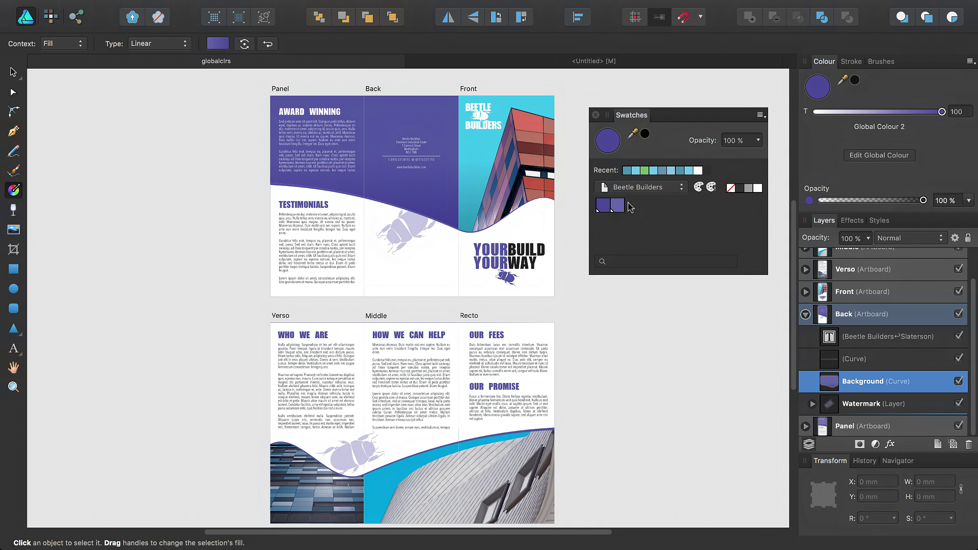
pyautogui.keyDown('ctrl'); pyautogui.click(603, 209); pyautogui.keyUp('ctrl')
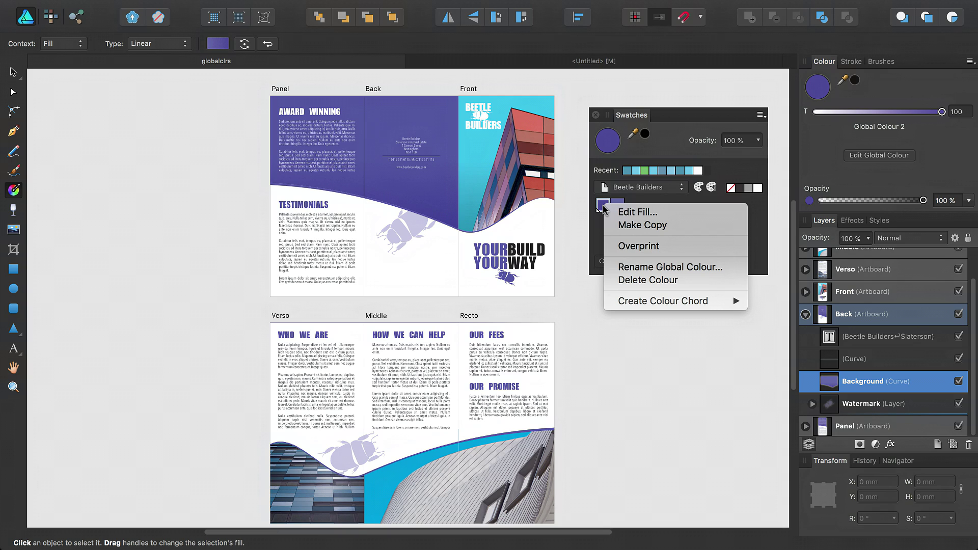
# Step: Shift the first Beetle Builders global colour's hue from purple to green
pyautogui.click(632, 212)
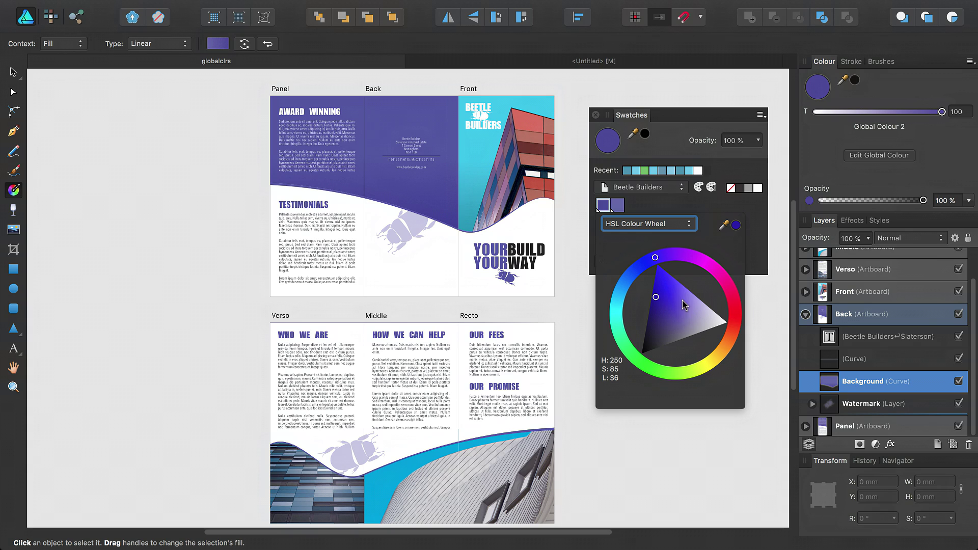
pyautogui.click(667, 228)
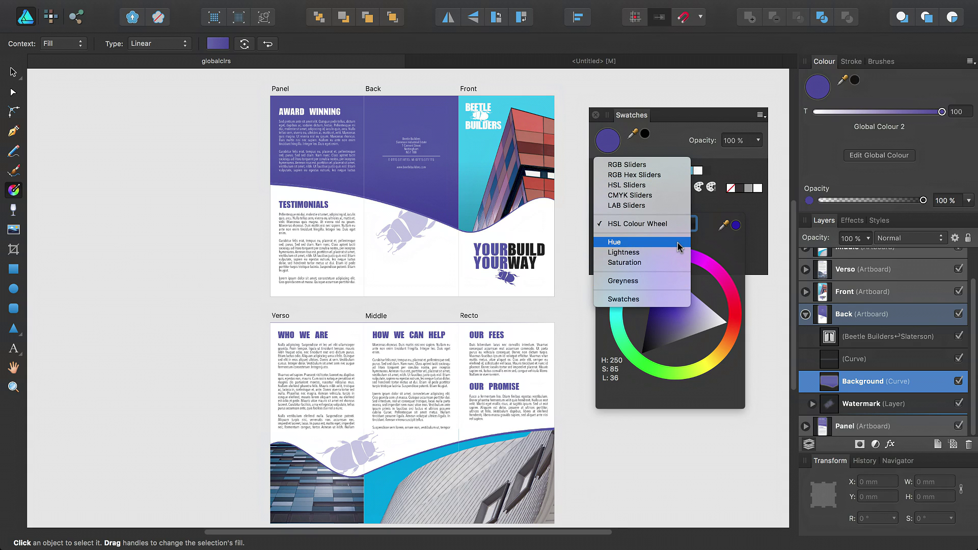
pyautogui.click(706, 243)
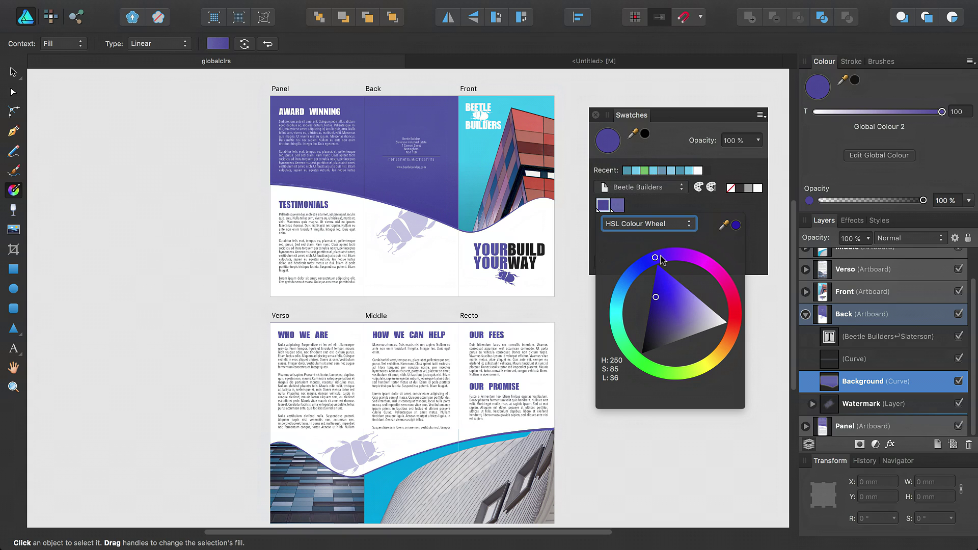
pyautogui.click(648, 261)
pyautogui.moveTo(646, 264); pyautogui.dragTo(640, 366)
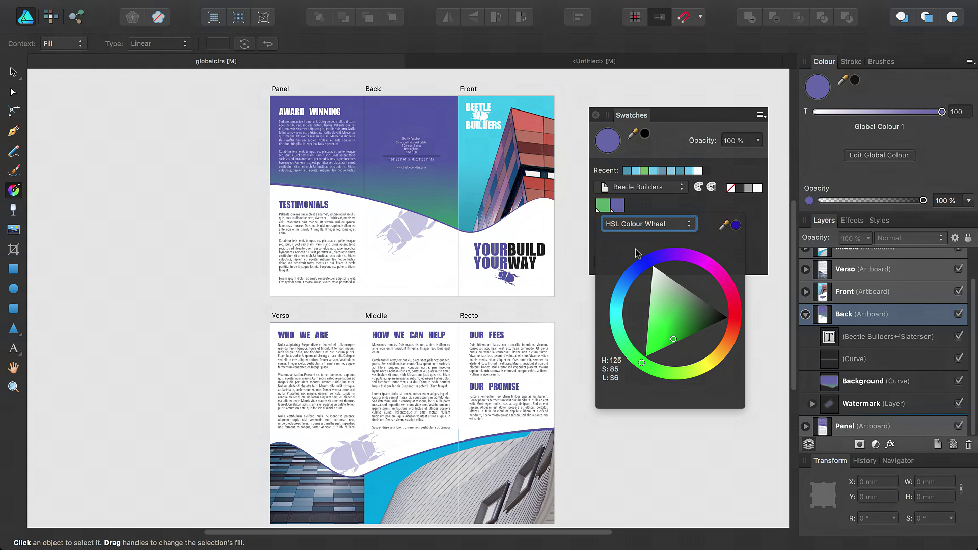
# Step: Turn the second purple global colour green as well and close the colour editor
pyautogui.rightClick(616, 204)
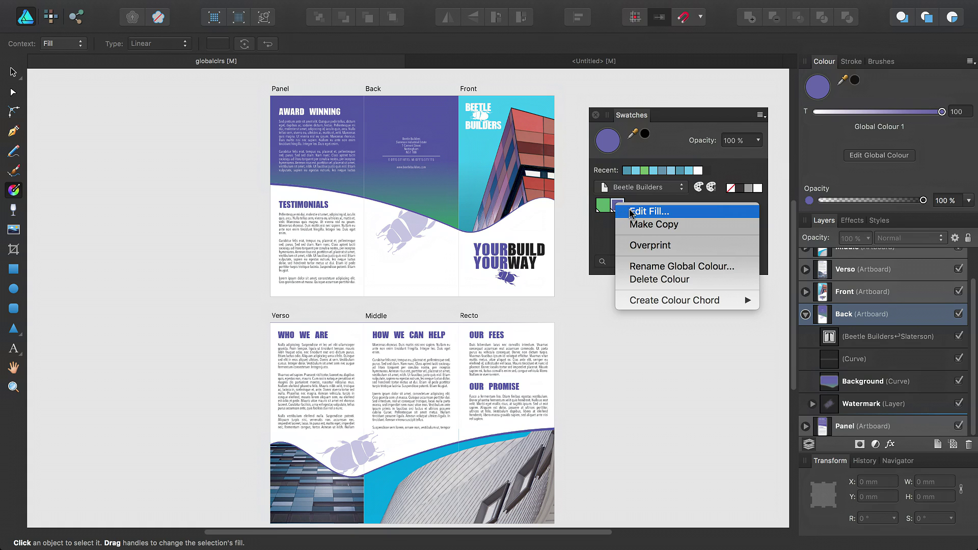
pyautogui.click(630, 211)
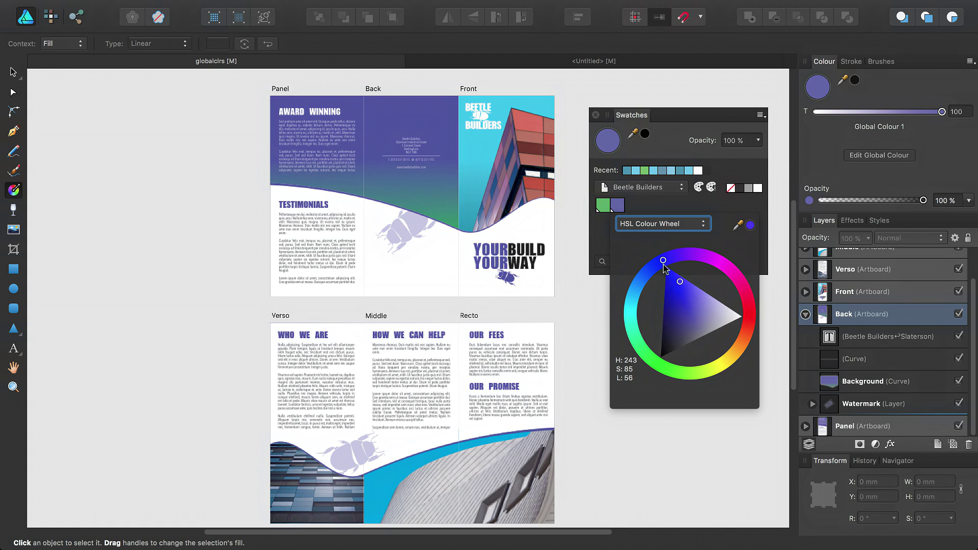
pyautogui.moveTo(664, 265); pyautogui.dragTo(661, 357)
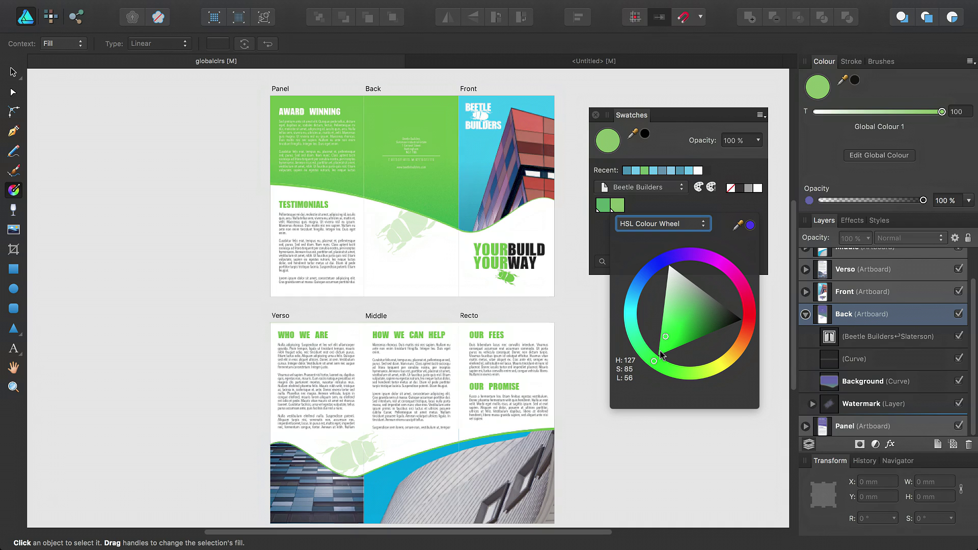
pyautogui.click(601, 236)
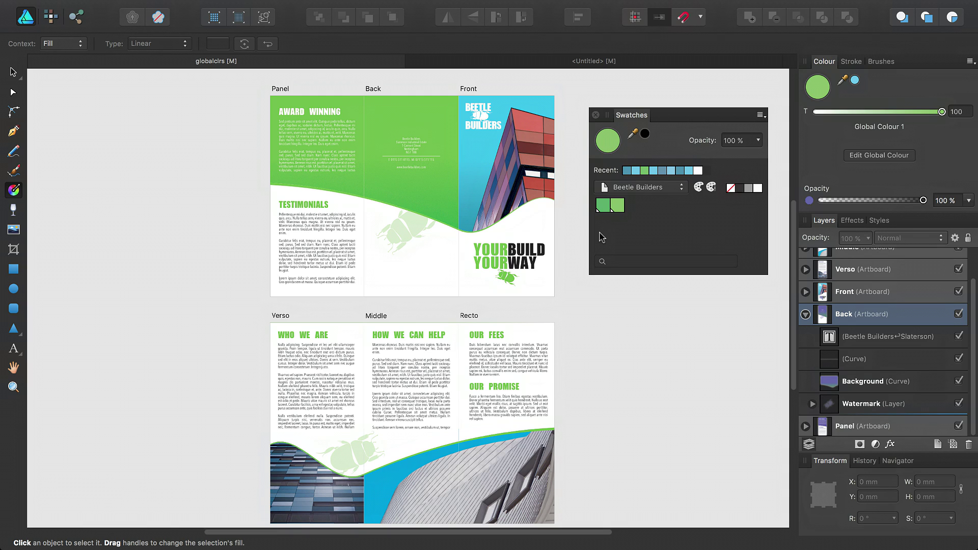
# Step: In the Untitled document, select the 114.2 mm grey square and give it a dark red fill
pyautogui.click(643, 61)
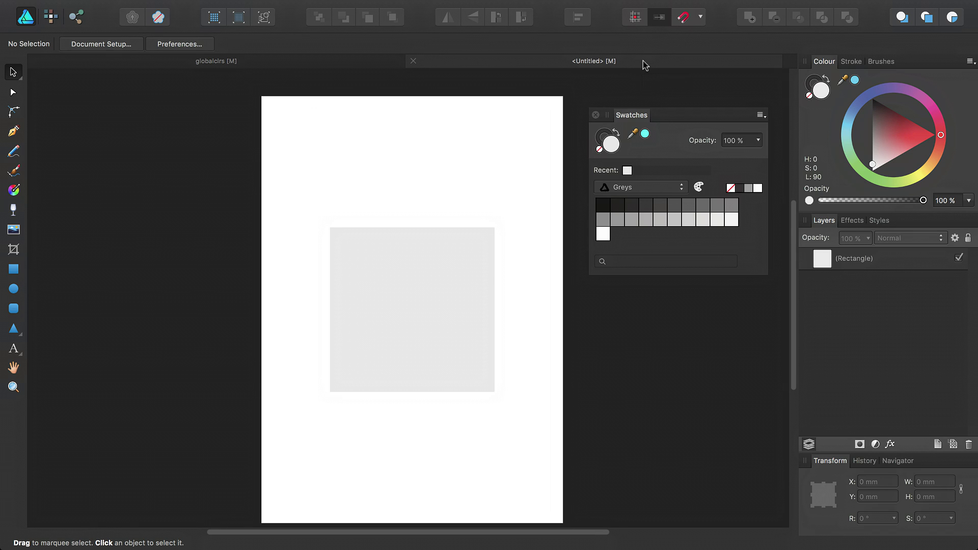
pyautogui.click(445, 267)
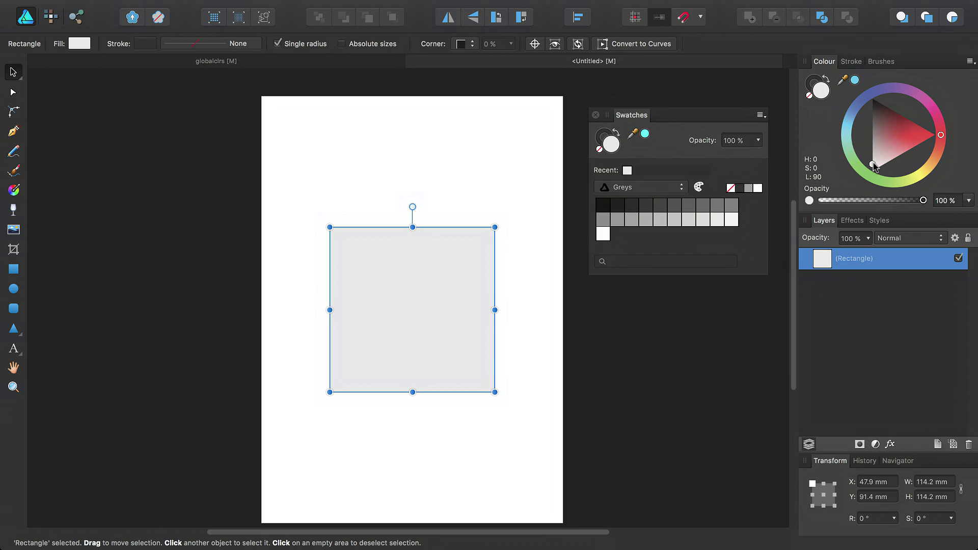
pyautogui.moveTo(872, 165)
pyautogui.mouseDown()
pyautogui.moveTo(912, 138)
pyautogui.moveTo(906, 132)
pyautogui.mouseUp()
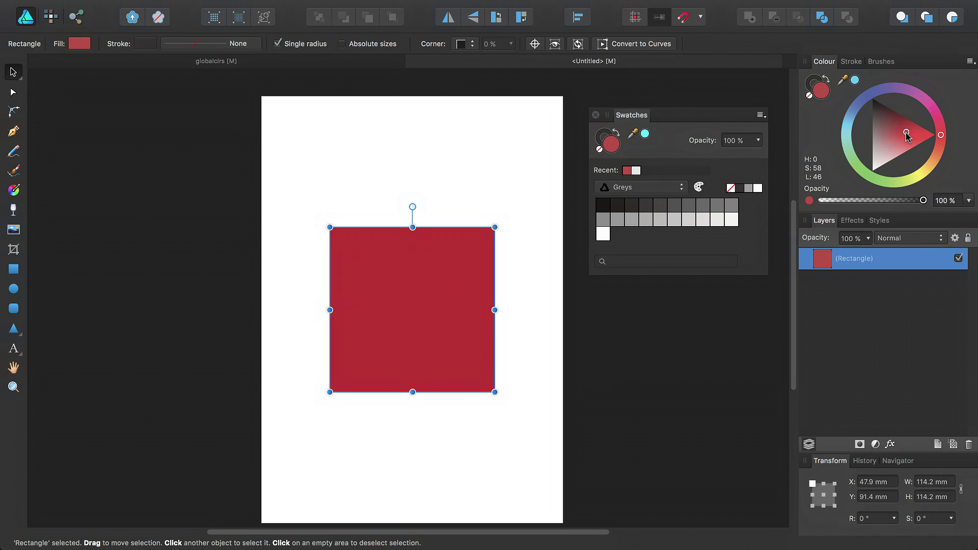
# Step: Bring up the red square's context menu and reveal the Add to Swatches submenu
pyautogui.keyDown('ctrl'); pyautogui.click(417, 285); pyautogui.keyUp('ctrl')
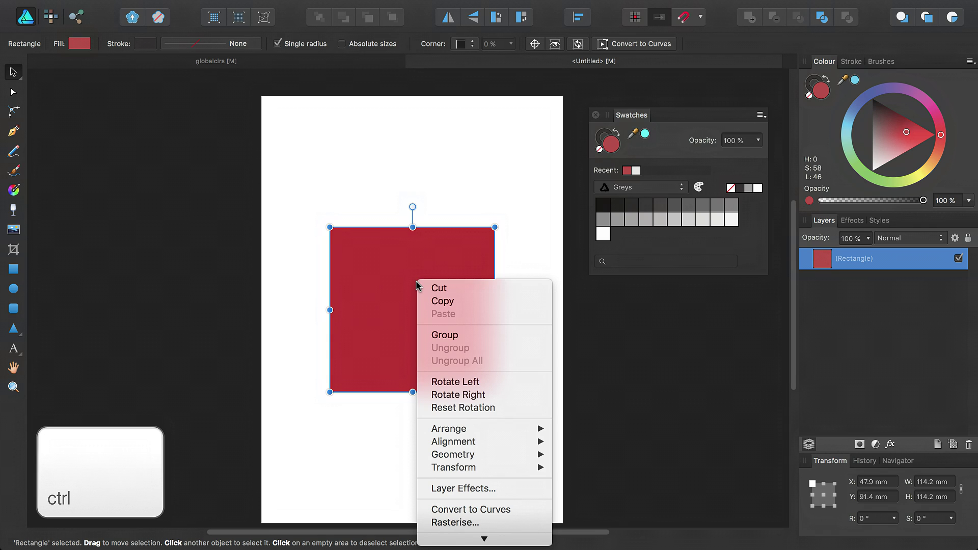
pyautogui.moveTo(490, 519)
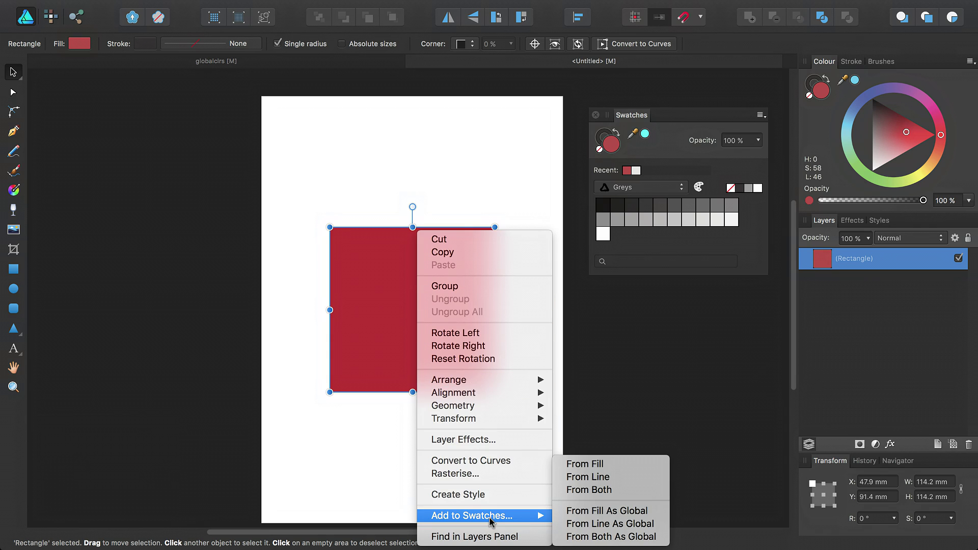
# Step: Add the square's deep red as a global swatch and rename the Document palette to 'Tutorial'
pyautogui.click(597, 516)
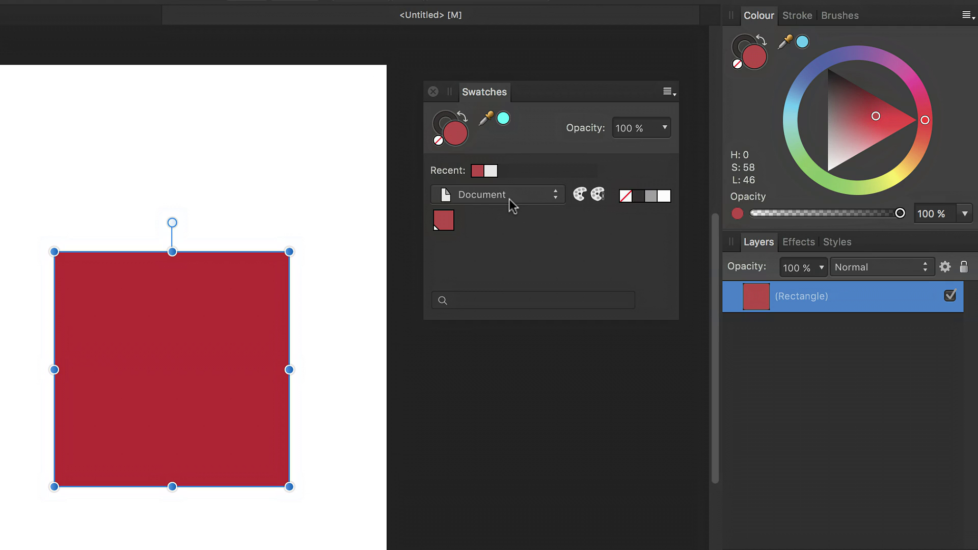
pyautogui.click(673, 94)
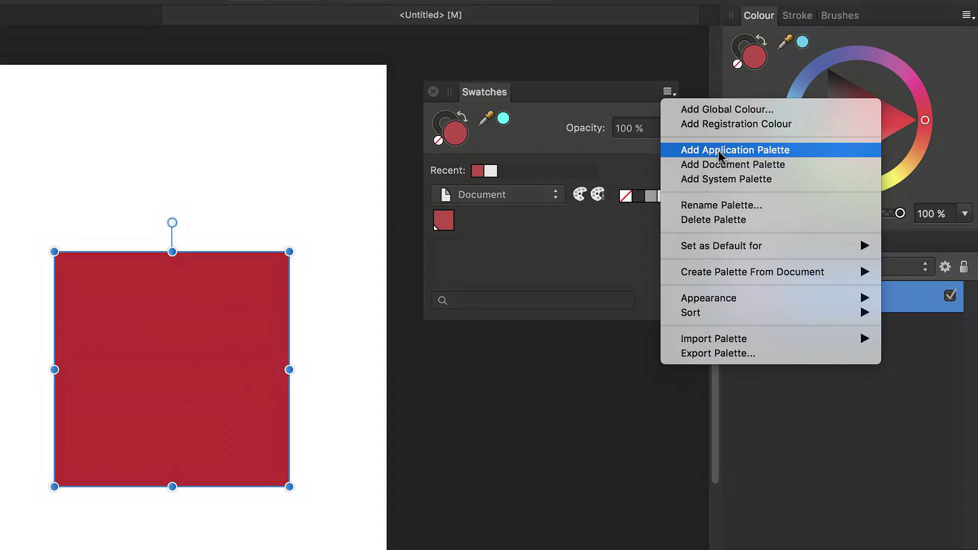
pyautogui.click(747, 209)
pyautogui.write('Tutorial')
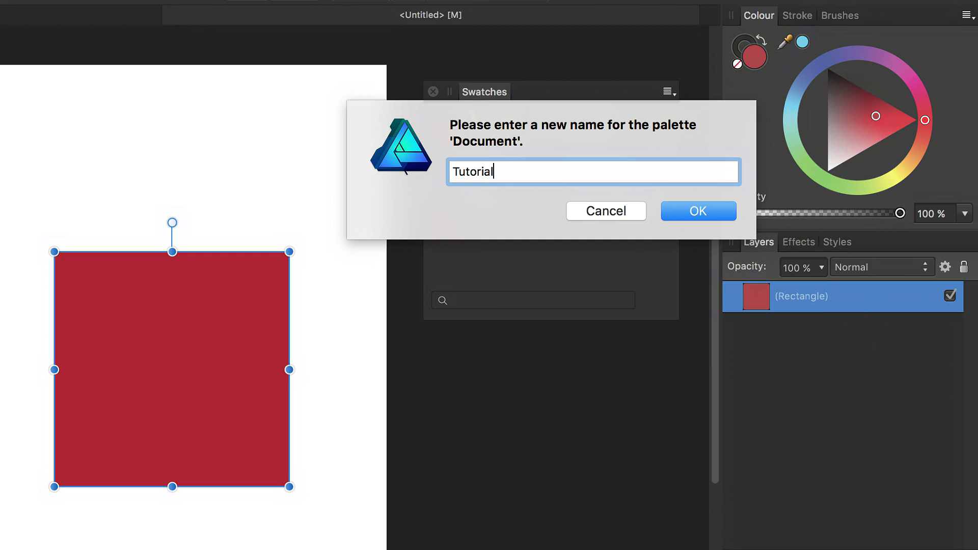
pyautogui.click(665, 210)
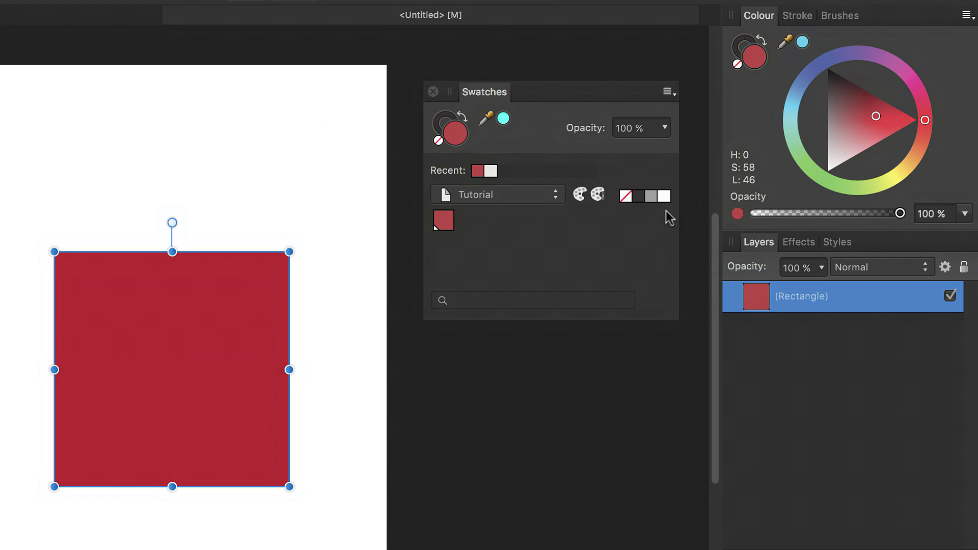
# Step: Set the deep red global swatch in the Tutorial palette to overprint
pyautogui.keyDown('ctrl'); pyautogui.click(443, 218); pyautogui.keyUp('ctrl')
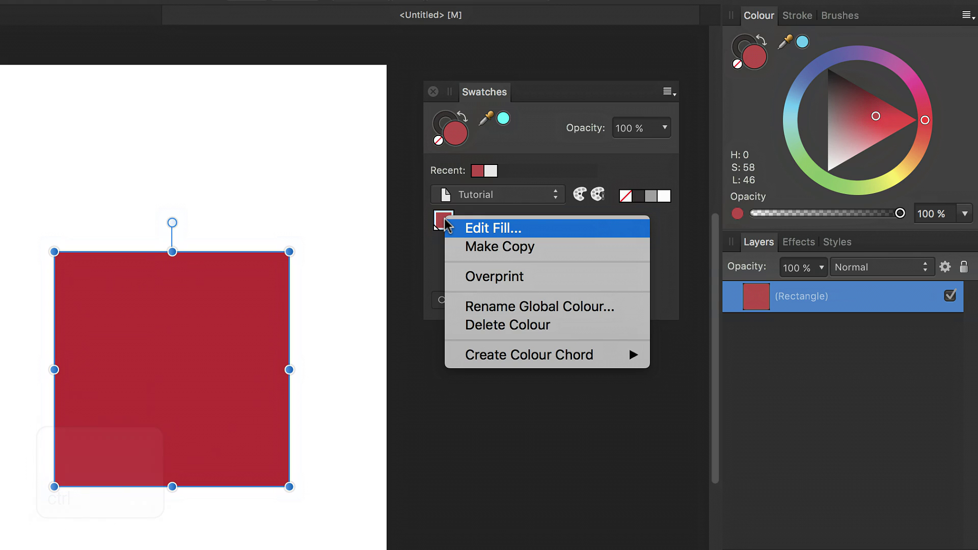
pyautogui.click(548, 280)
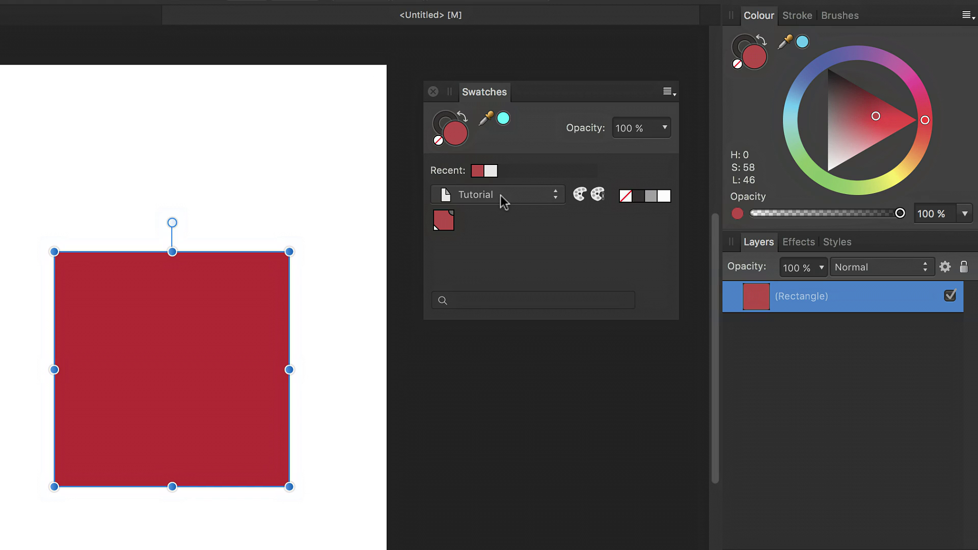
pyautogui.click(671, 94)
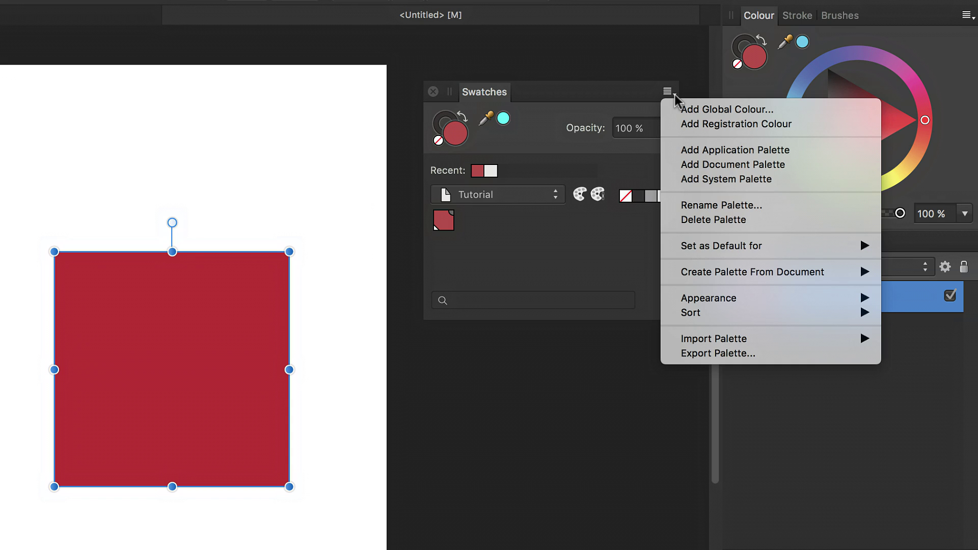
# Step: Create a new global colour named 'Tutorial 2'
pyautogui.click(702, 115)
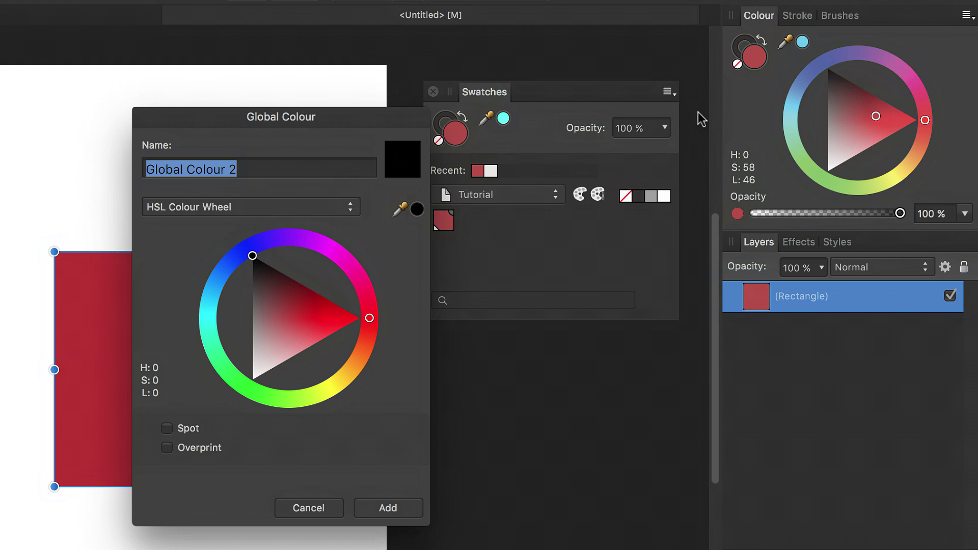
pyautogui.press('BackSpace')
pyautogui.write('Tutor')
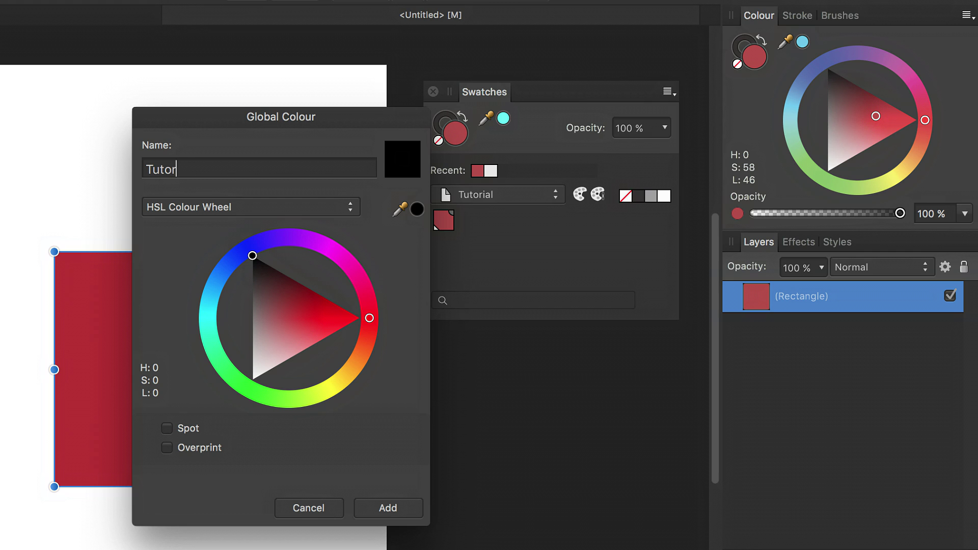
pyautogui.write('ial 2')
pyautogui.moveTo(299, 310); pyautogui.dragTo(276, 353)
# Step: Make Tutorial 2 a gold CMYK colour (C0 M25 Y81 K10) with overprint enabled
pyautogui.click(196, 207)
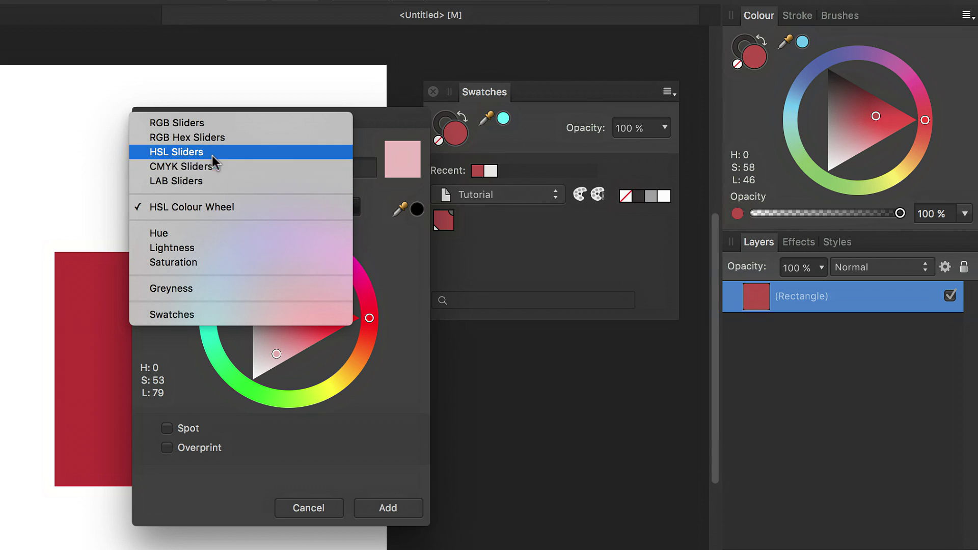
pyautogui.click(221, 166)
pyautogui.click(258, 275)
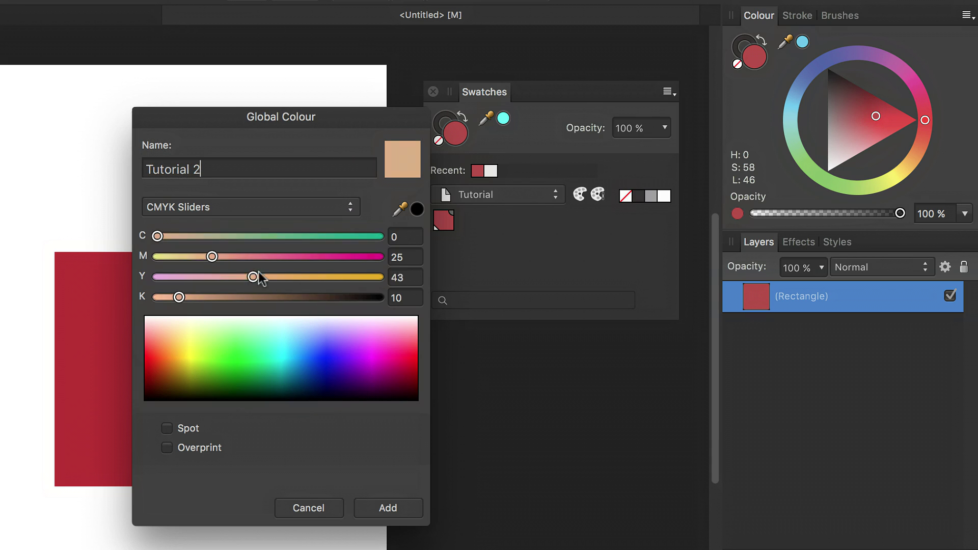
pyautogui.moveTo(257, 275); pyautogui.dragTo(337, 279)
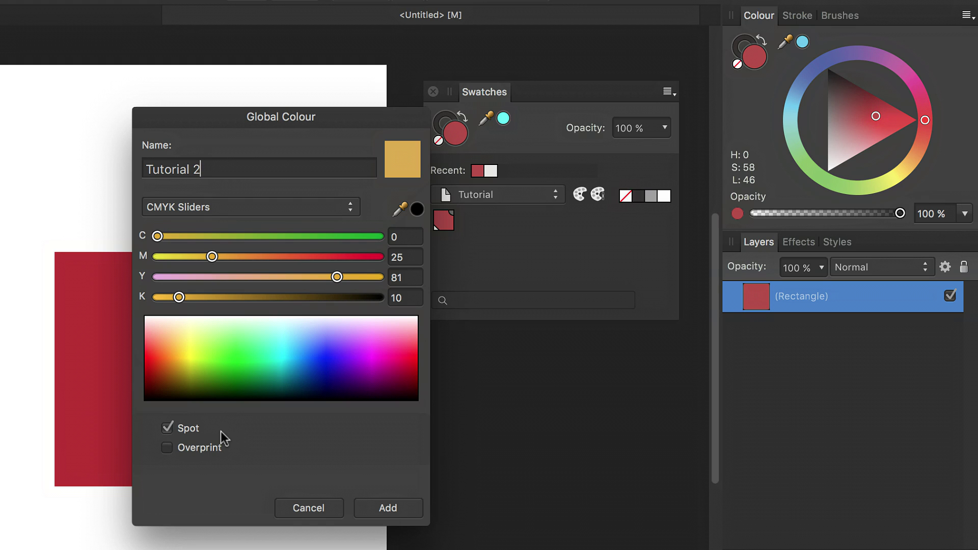
pyautogui.click(167, 448)
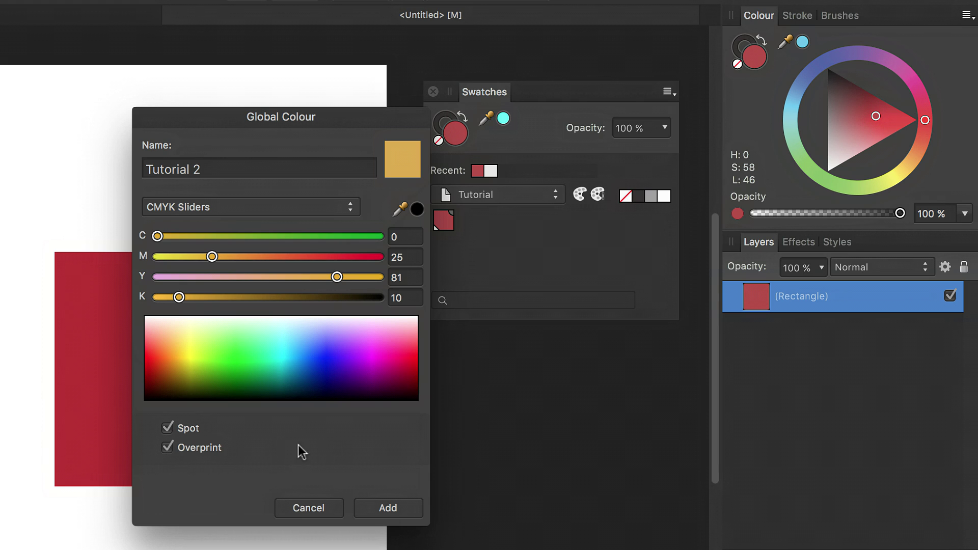
# Step: Confirm the Tutorial 2 colour so it joins the Tutorial palette beside the deep red swatch
pyautogui.click(373, 509)
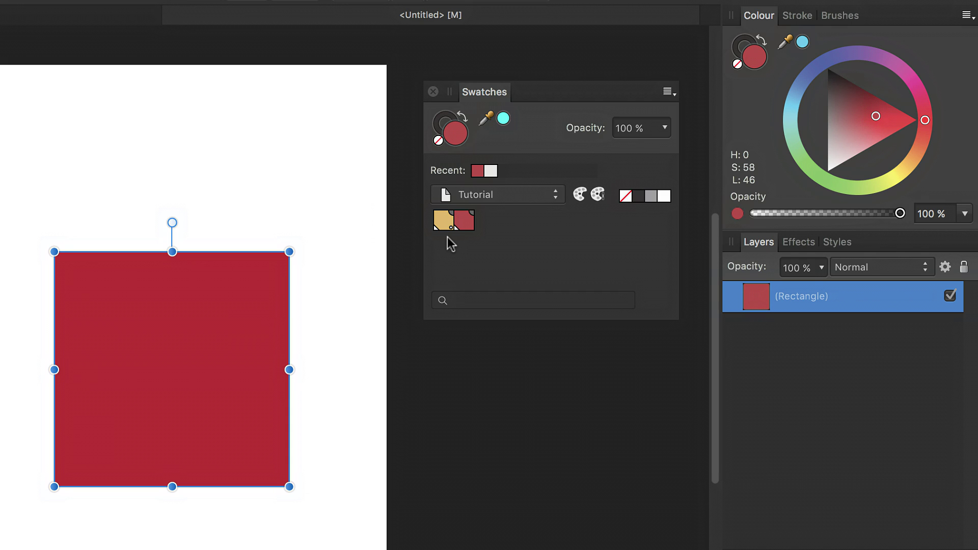
# Step: Rename the deep red swatch in the Tutorial palette from Global Colour 1 to 'Tutorial 1'
pyautogui.keyDown('ctrl'); pyautogui.click(464, 224); pyautogui.keyUp('ctrl')
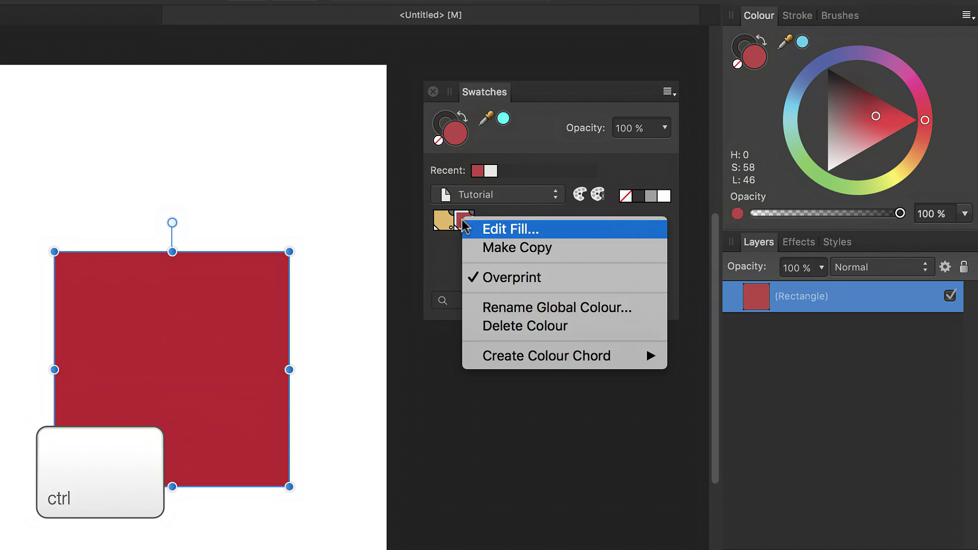
pyautogui.click(561, 308)
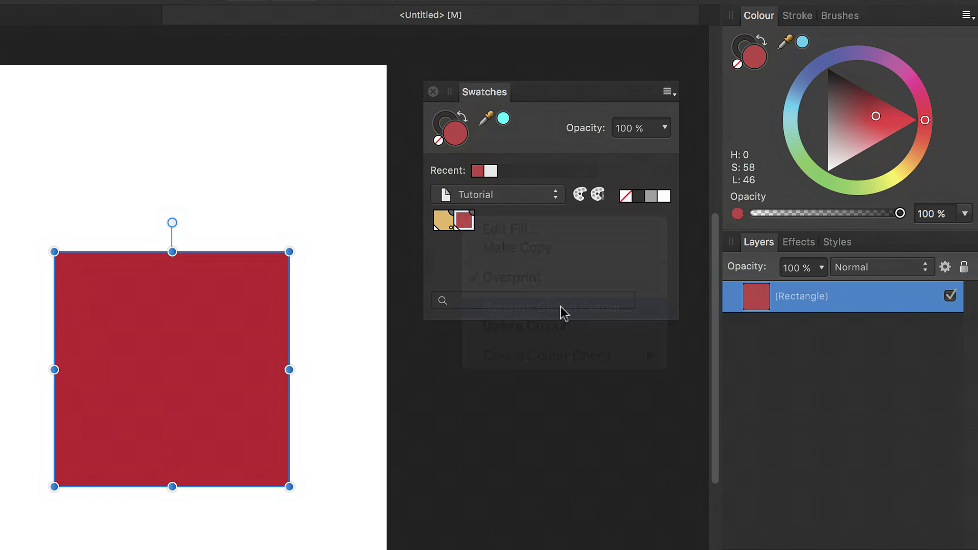
pyautogui.write('Tutori')
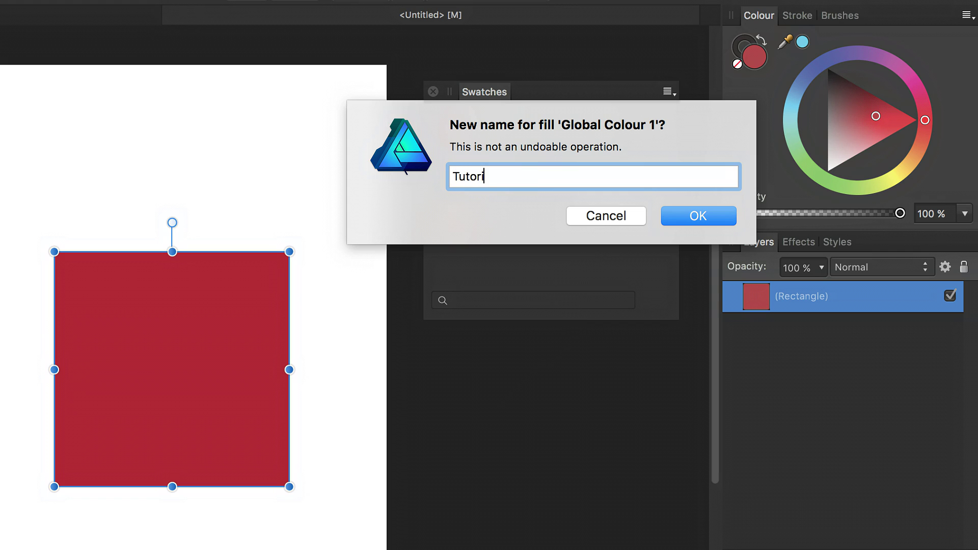
pyautogui.write('al 1')
pyautogui.click(700, 218)
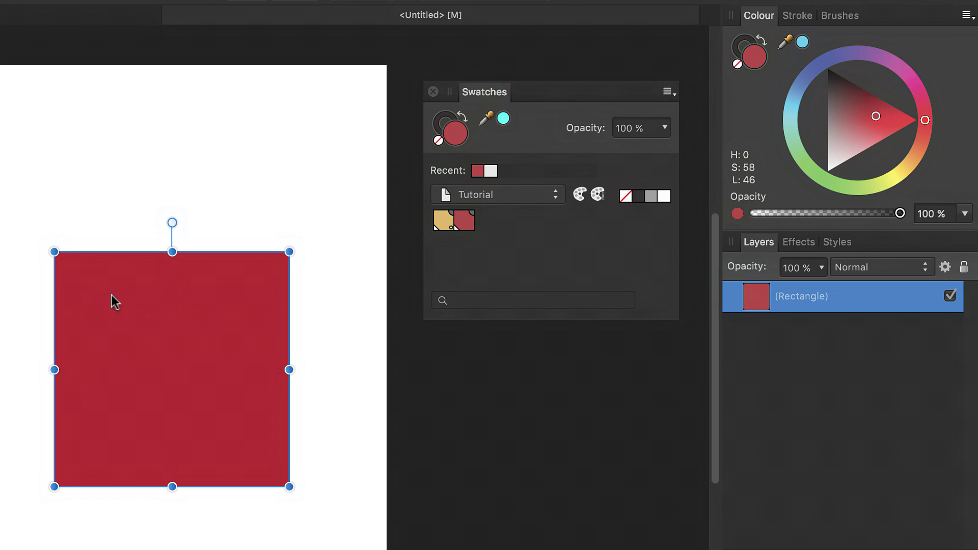
# Step: Fill the square with the Tutorial 2 gold at a 63% tint and dock Swatches beside Colour
pyautogui.click(444, 222)
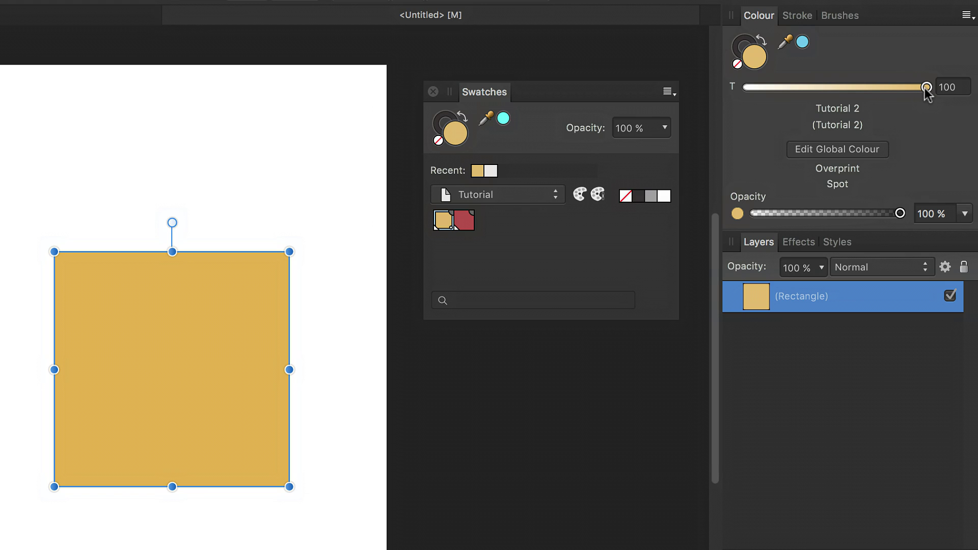
pyautogui.moveTo(927, 88); pyautogui.dragTo(859, 88)
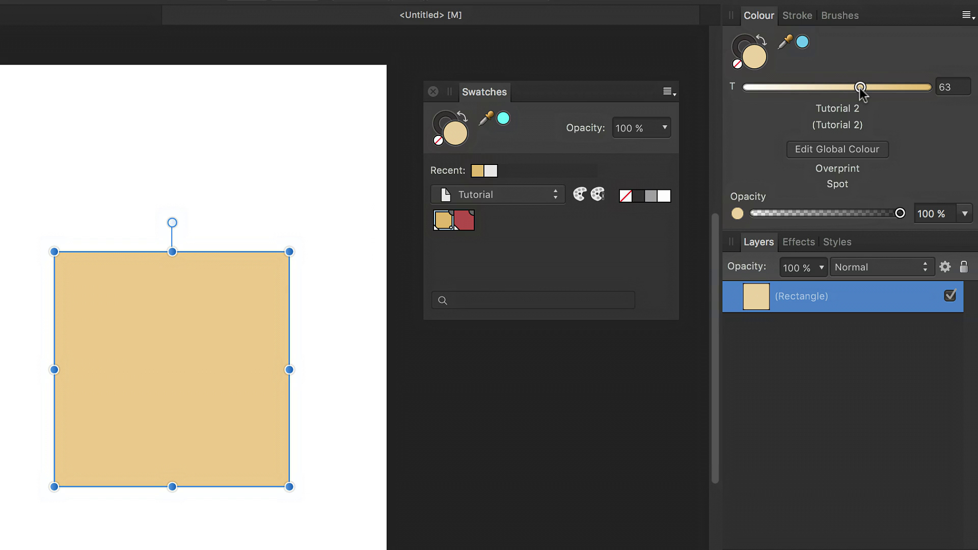
pyautogui.moveTo(485, 92); pyautogui.dragTo(809, 21)
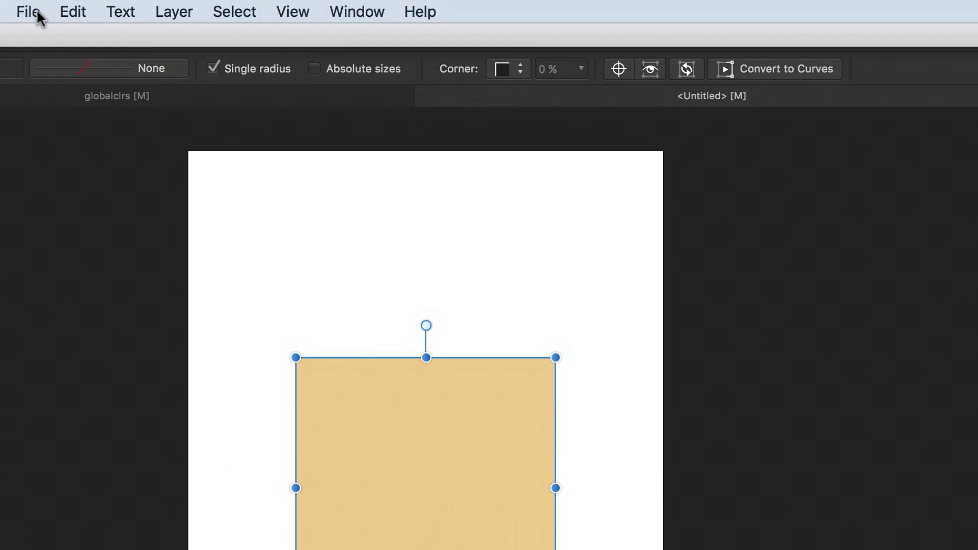
# Step: Choose the PDF (for print) preset at 300 DPI in the PDF export dialog, reviewing its advanced options
pyautogui.click(31, 12)
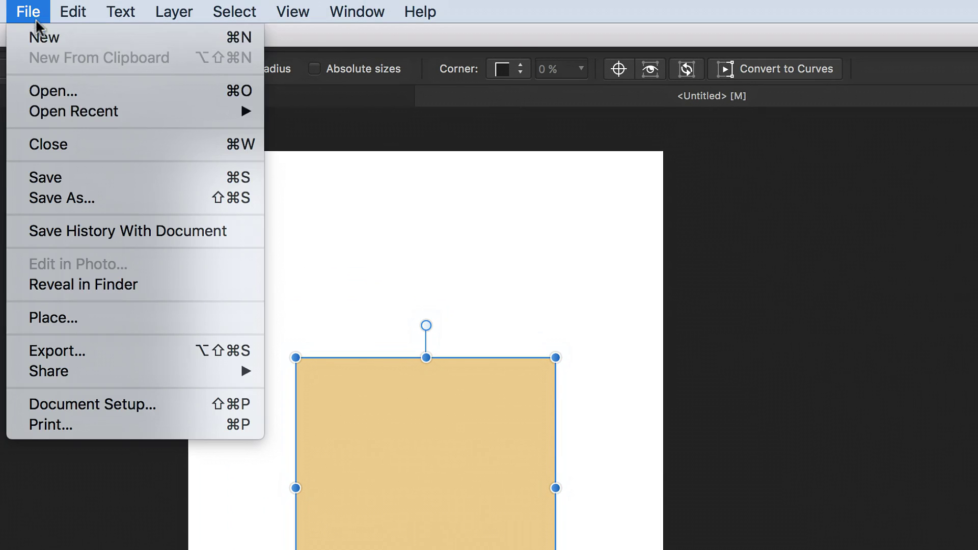
pyautogui.click(117, 351)
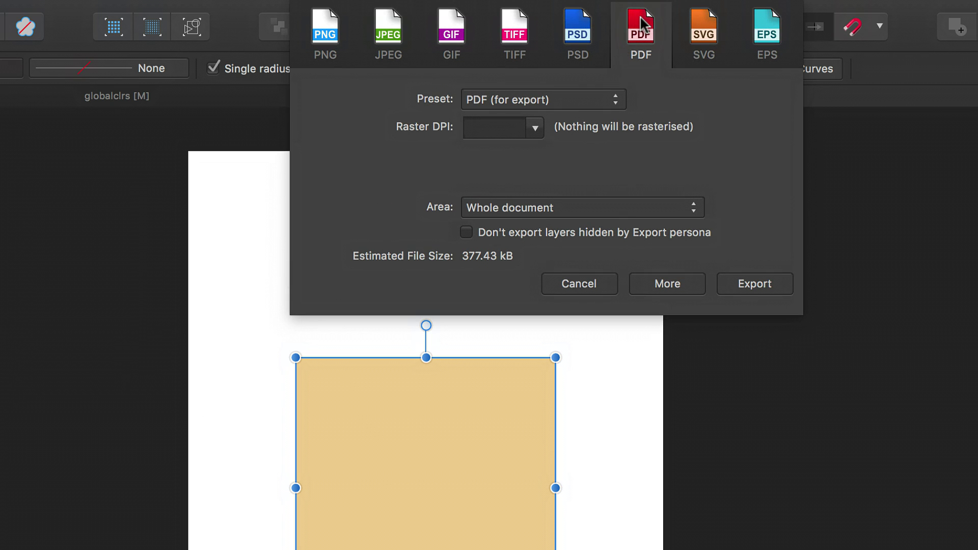
pyautogui.click(578, 99)
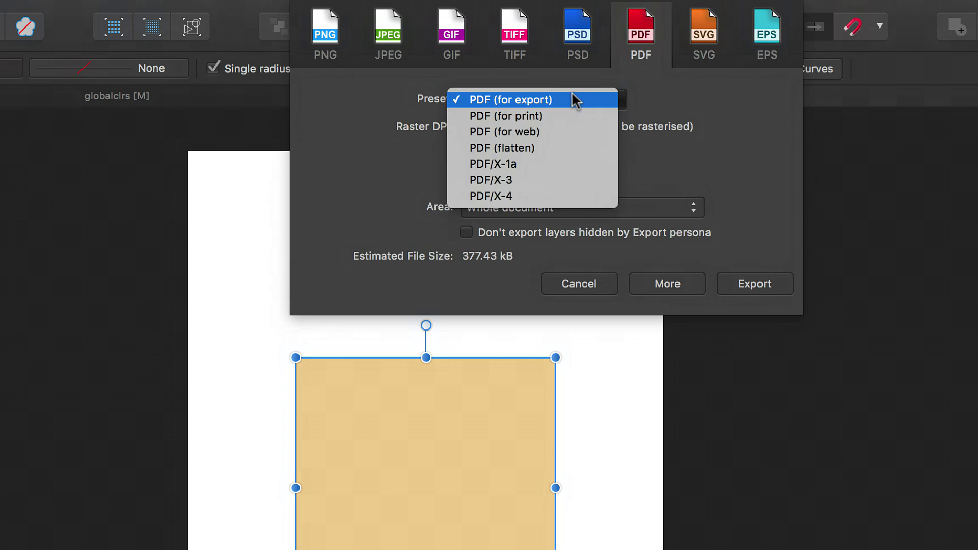
pyautogui.click(565, 117)
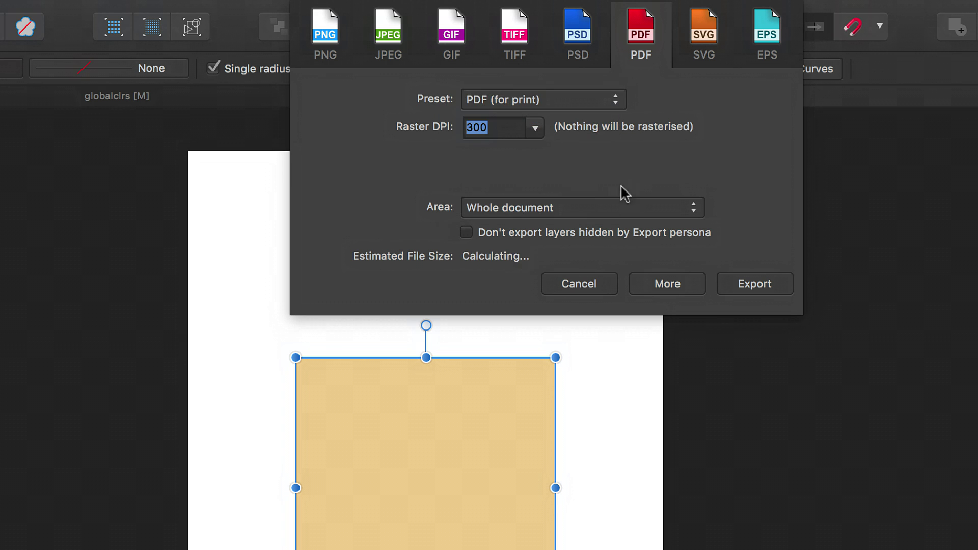
pyautogui.click(667, 284)
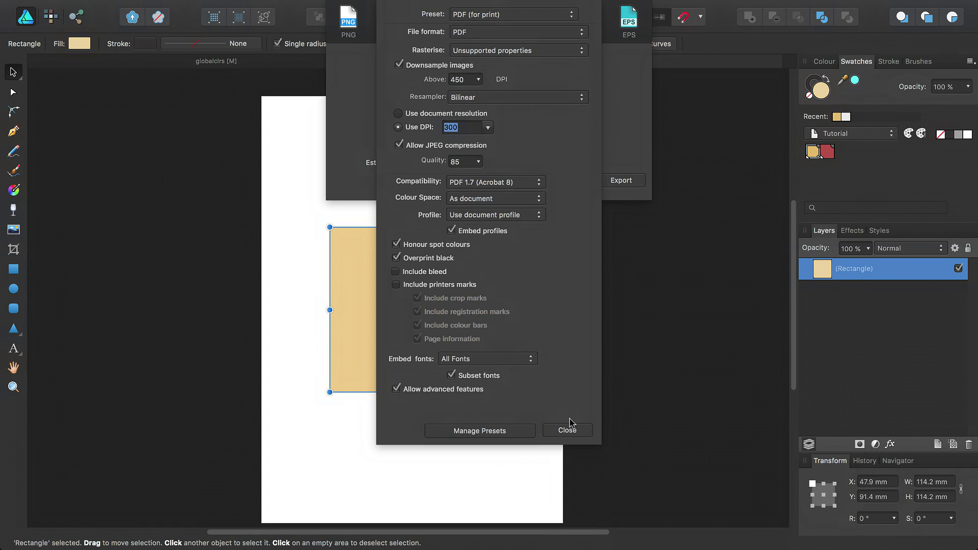
pyautogui.click(570, 430)
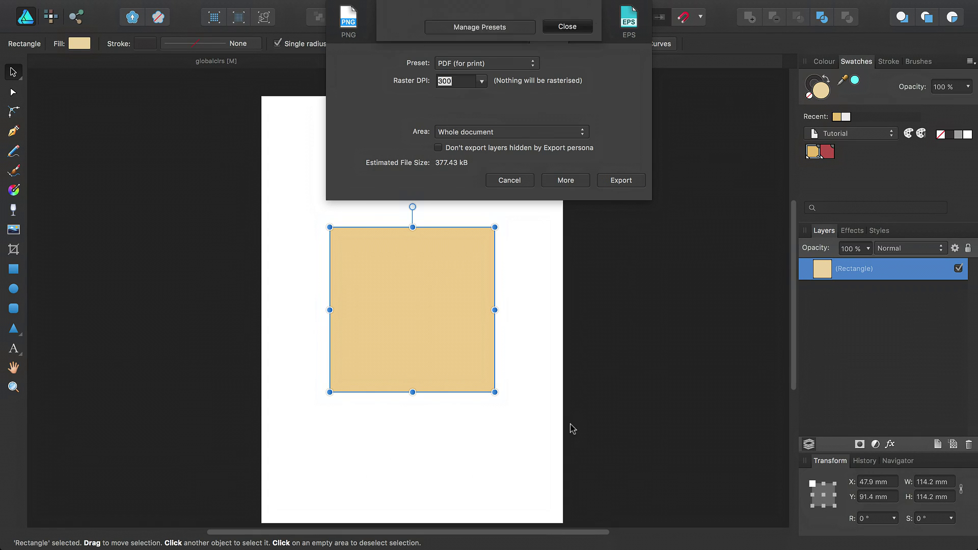